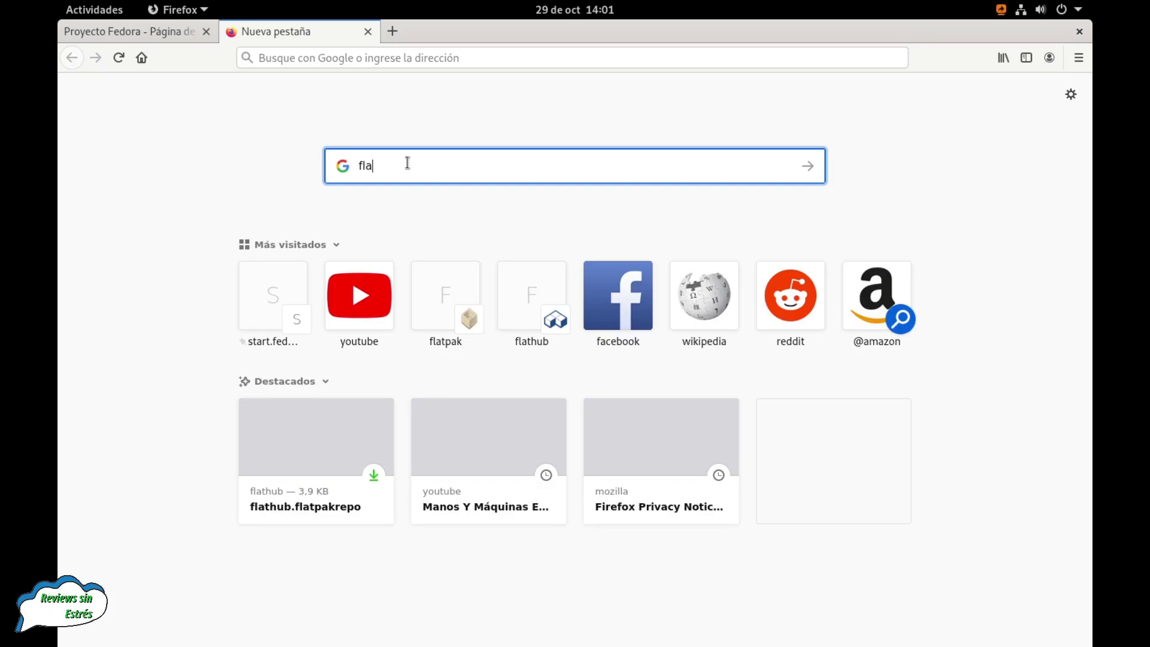
- Search the web for flathub and open the Flathub home page to view its popular apps
type("tphub")
key("Return")
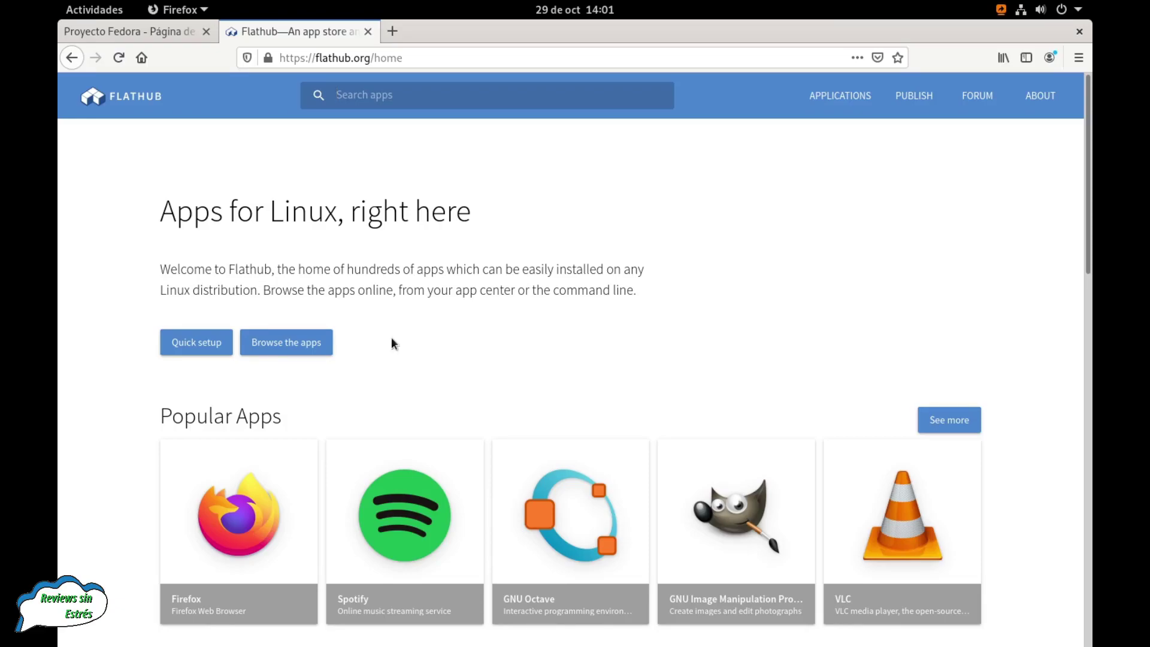
scroll(392, 343, "down", 3)
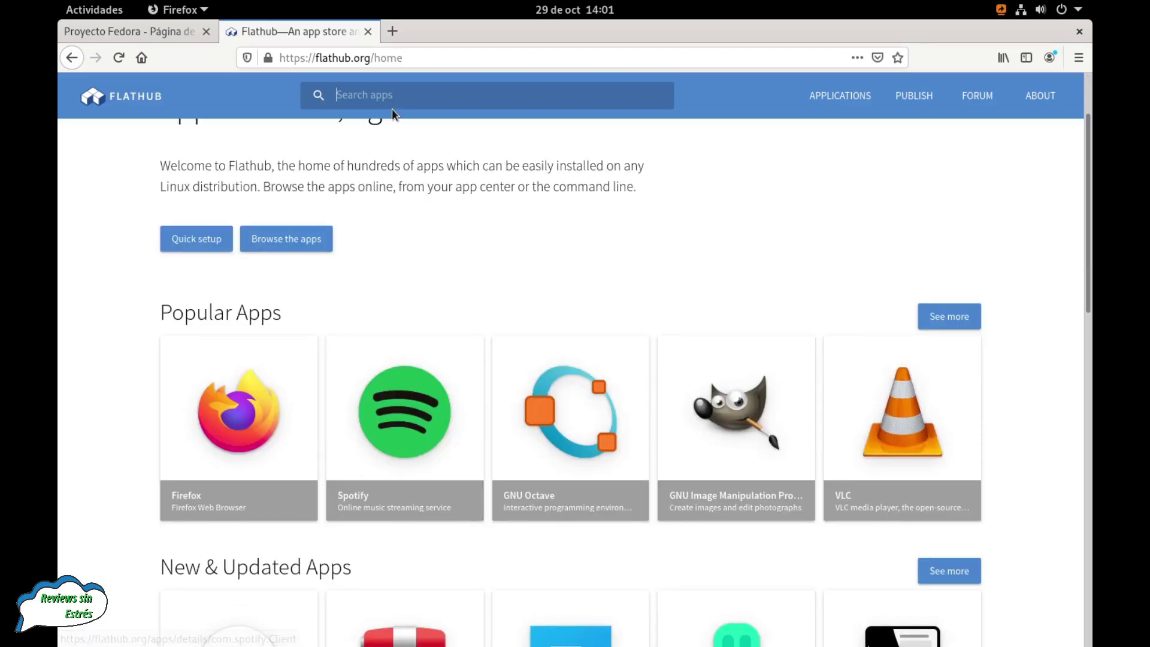
- Search Flathub for obs and open the Fedora setup guide linked from the OBS Studio page
type("obs")
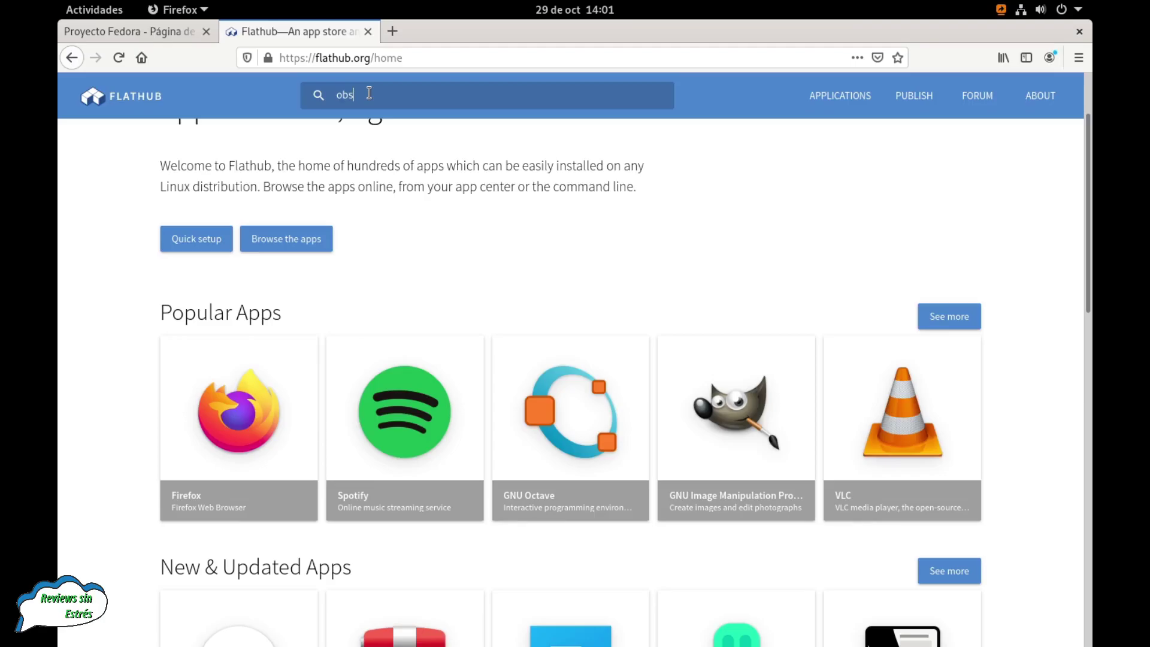
key("Return")
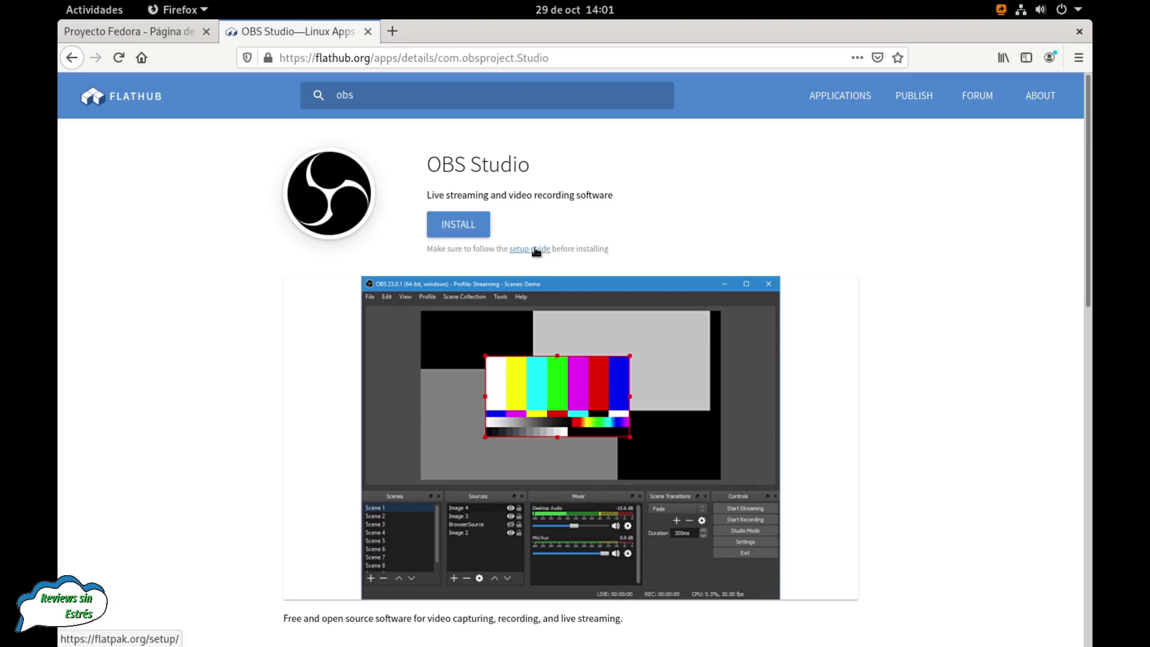
left_click(536, 251)
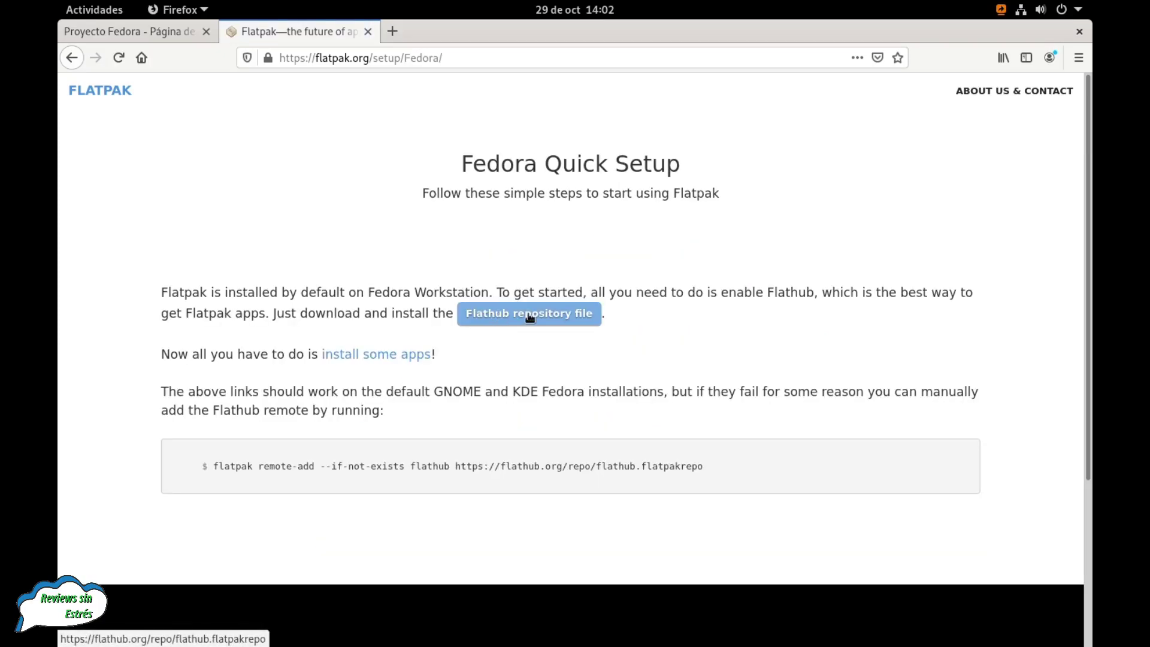
key("ctrl+t")
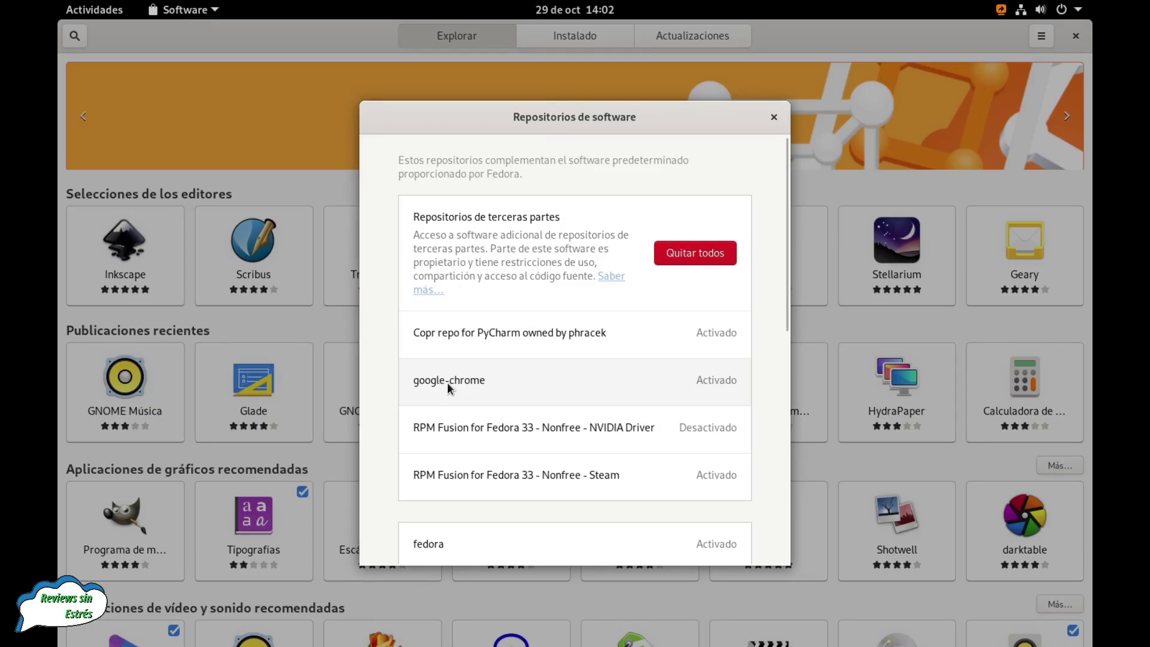
- In Software, dismiss the repositories dialog and search the catalogue for obs
key("Escape")
key("ctrl+f")
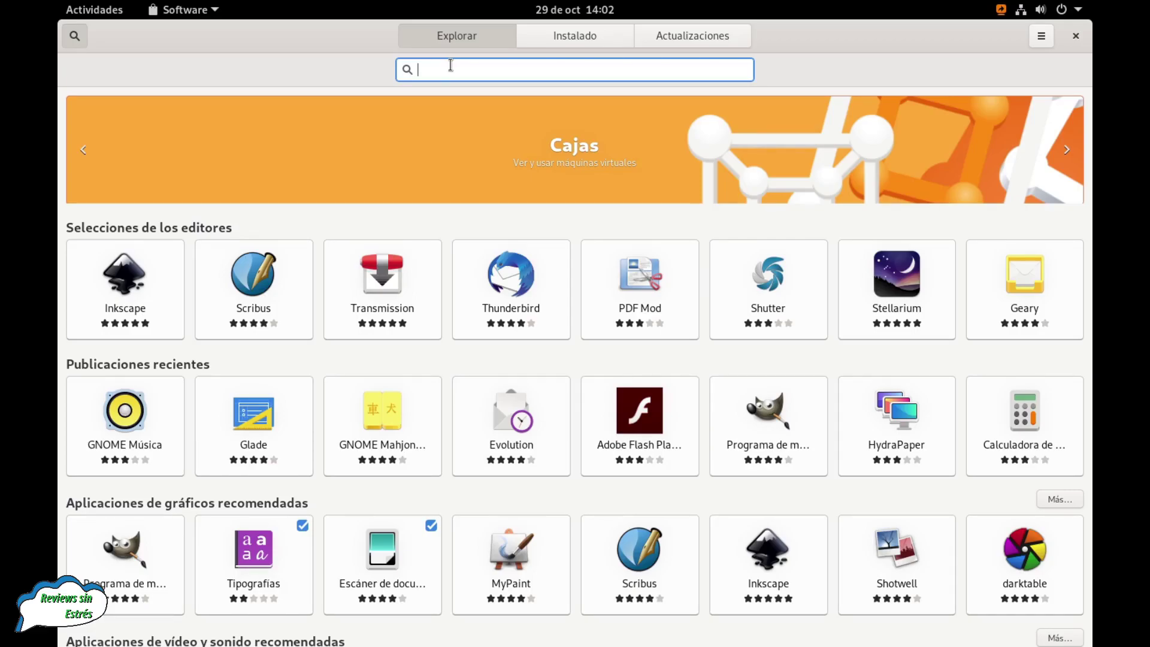
type("obs")
- Replace the Software search term with discord, then return to the Explorar view
left_click_drag(447, 69, 374, 73)
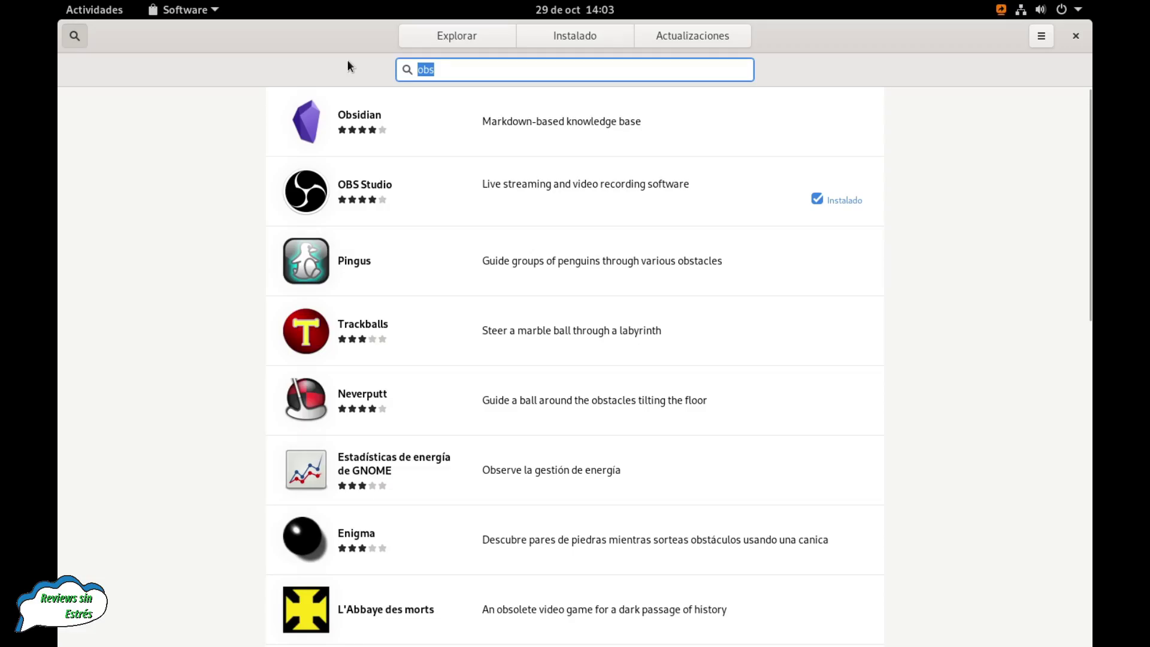
type("discord")
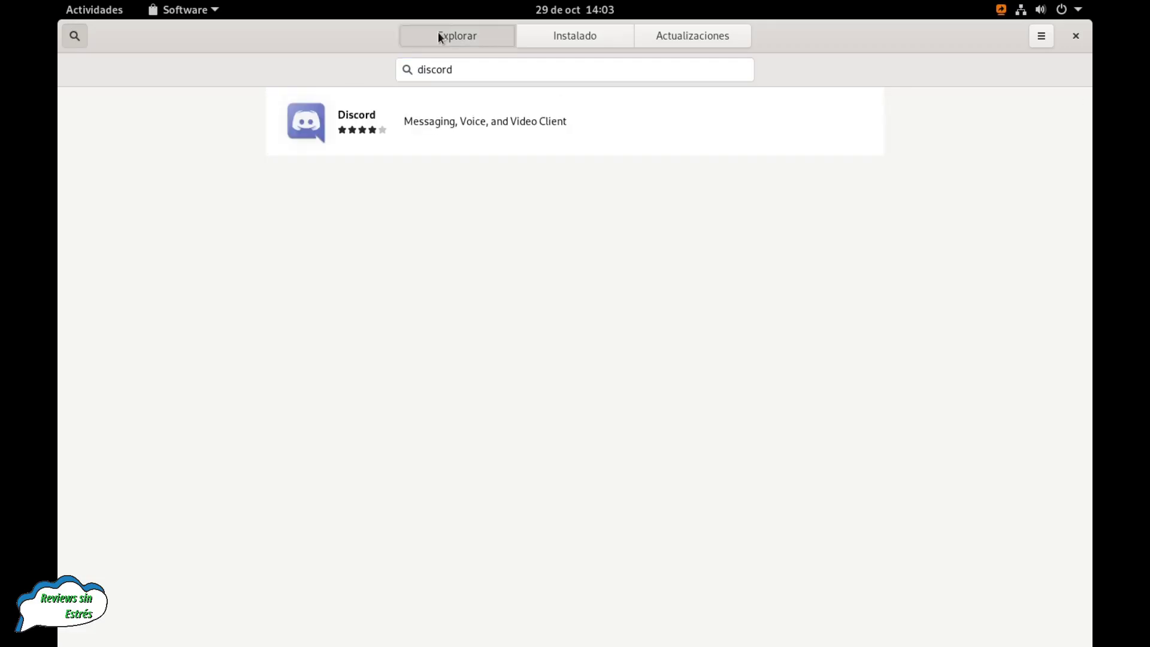
left_click(440, 38)
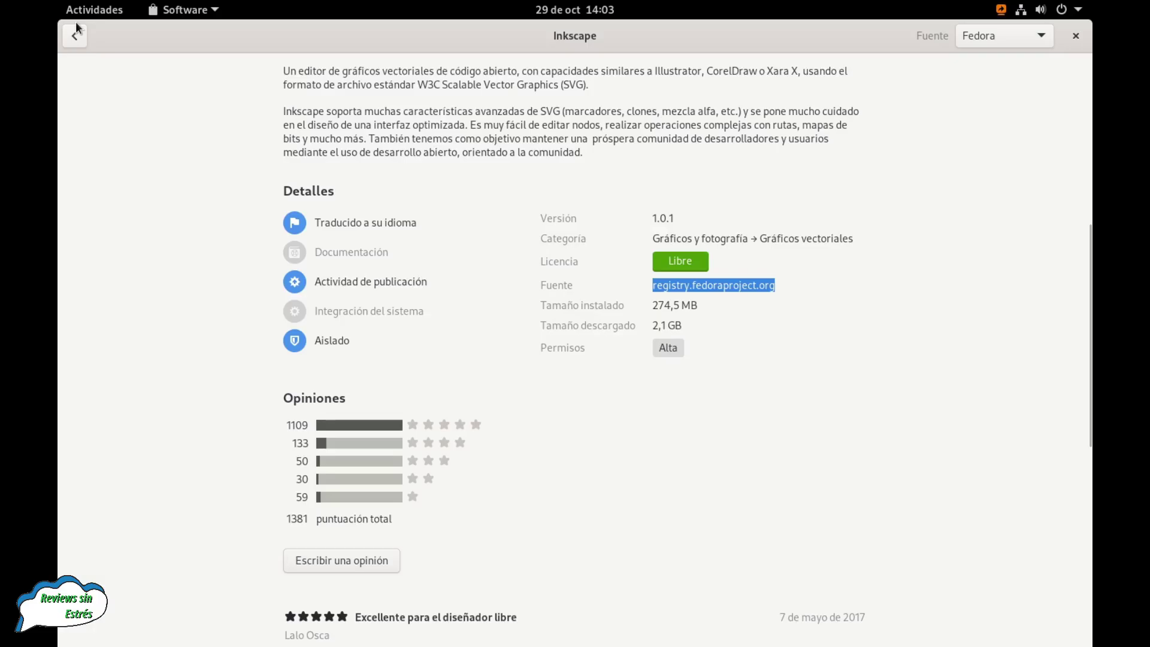
- Launch Discos from the Utilidades app folder, examine the 120 GB disk's partitions, and close it
left_click(89, 10)
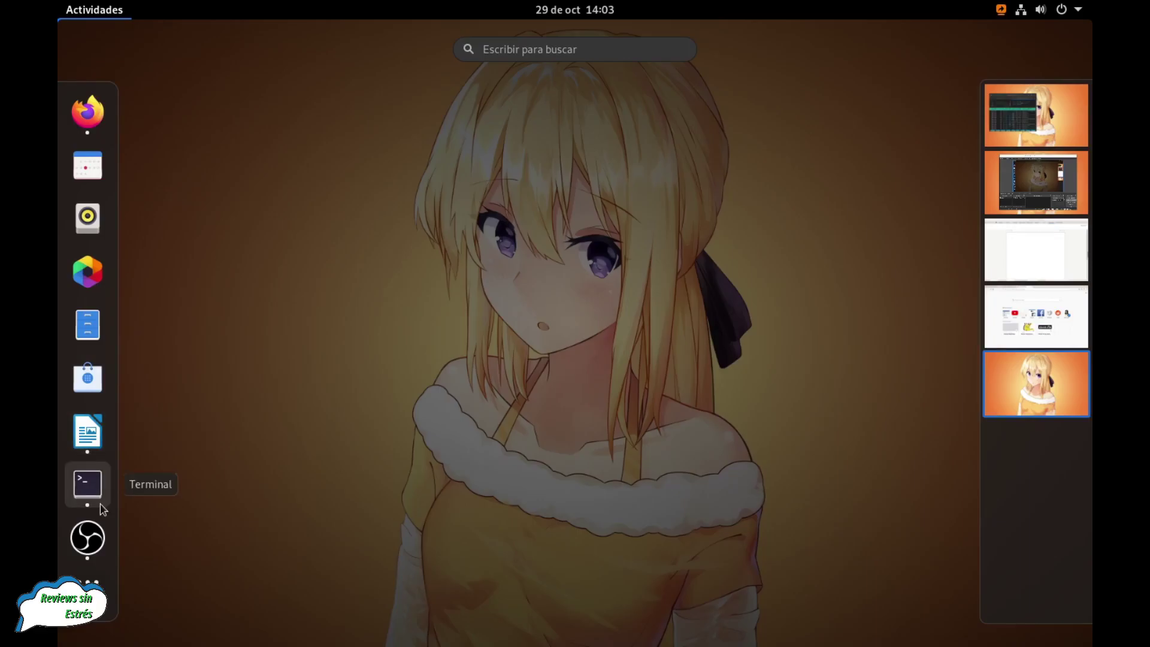
left_click(89, 584)
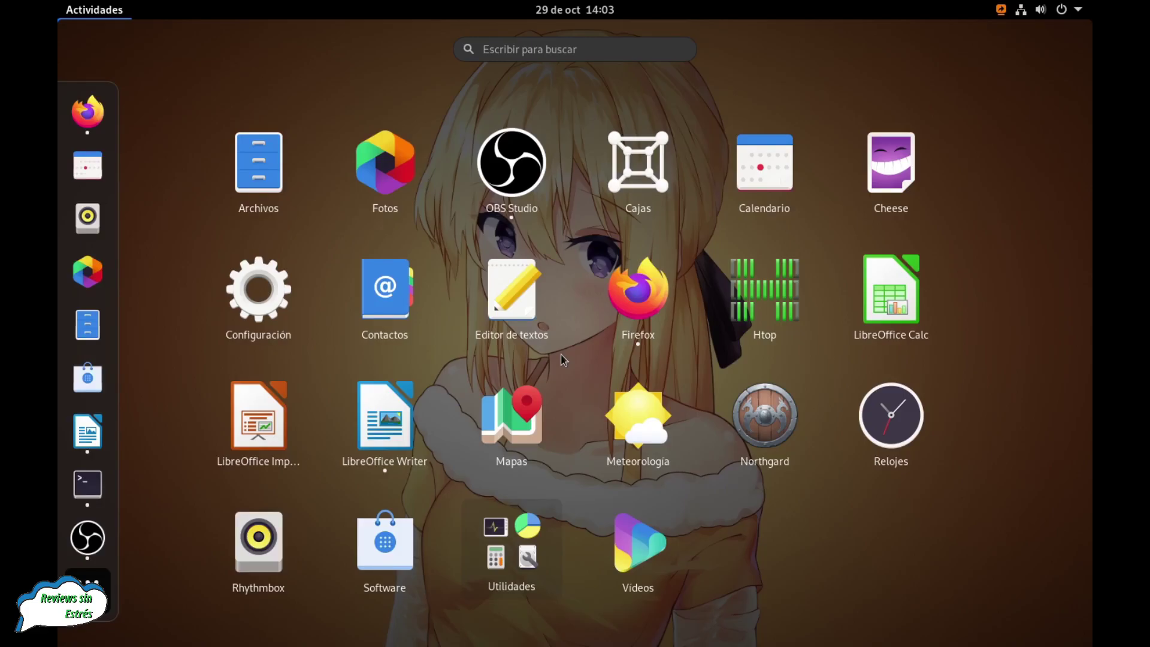
left_click(511, 548)
scroll(587, 404, "up", 1)
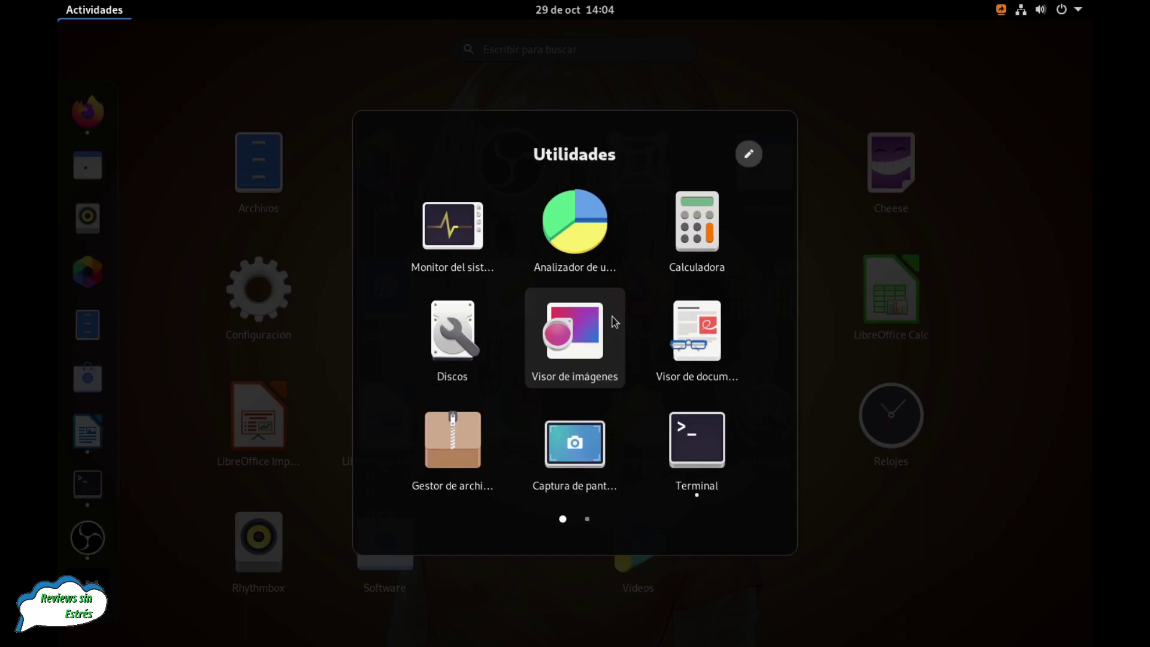
left_click(452, 332)
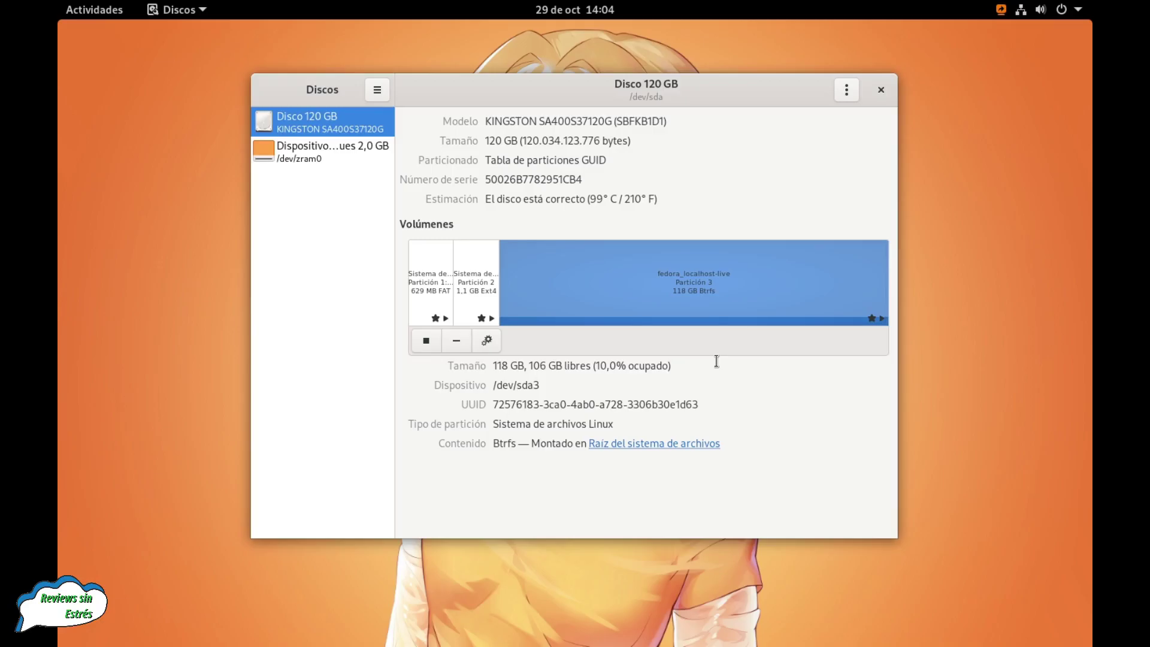
left_click(881, 89)
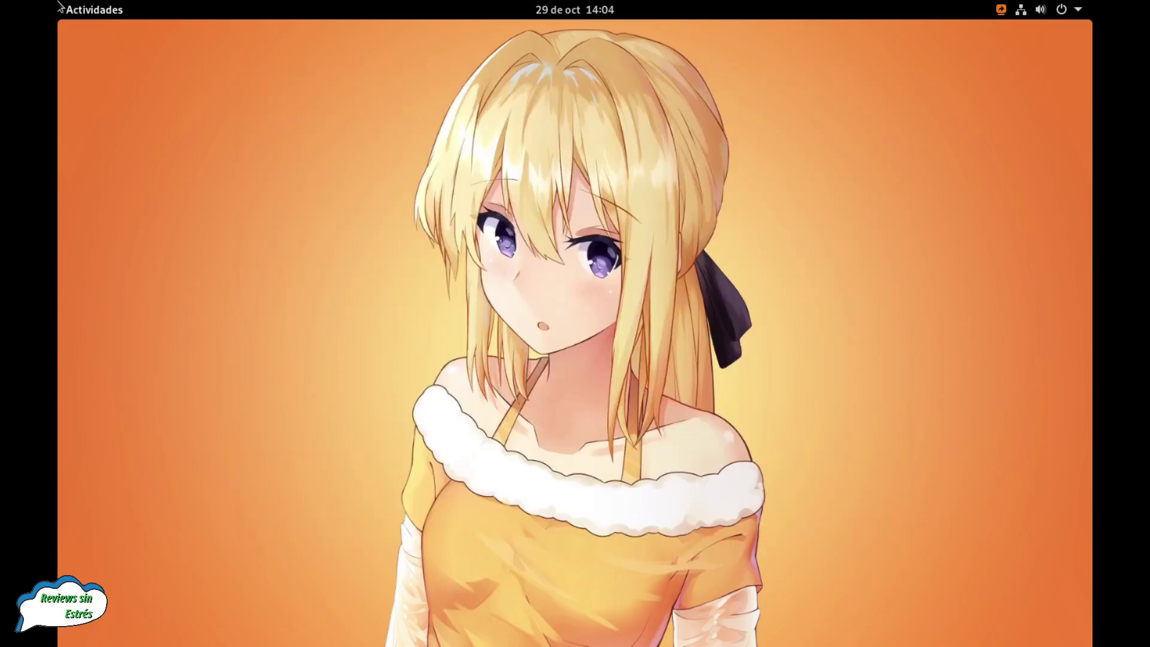
- Show all installed applications, look through the Utilidades folder, and close the folder
mouse_move(60, 7)
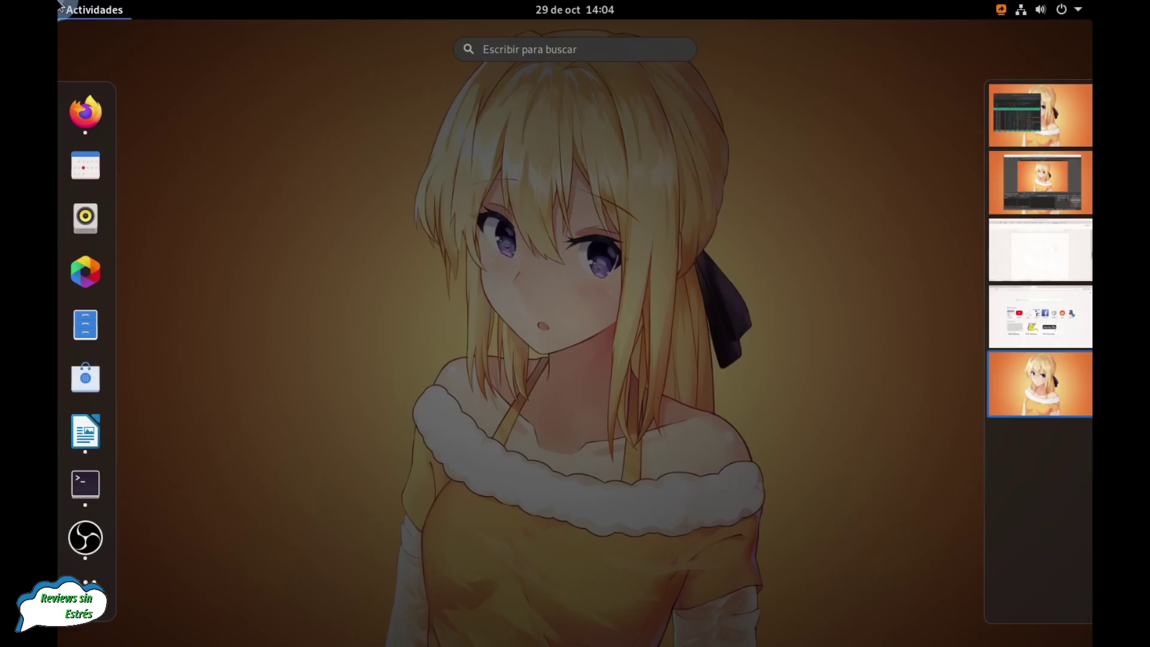
key("super+a")
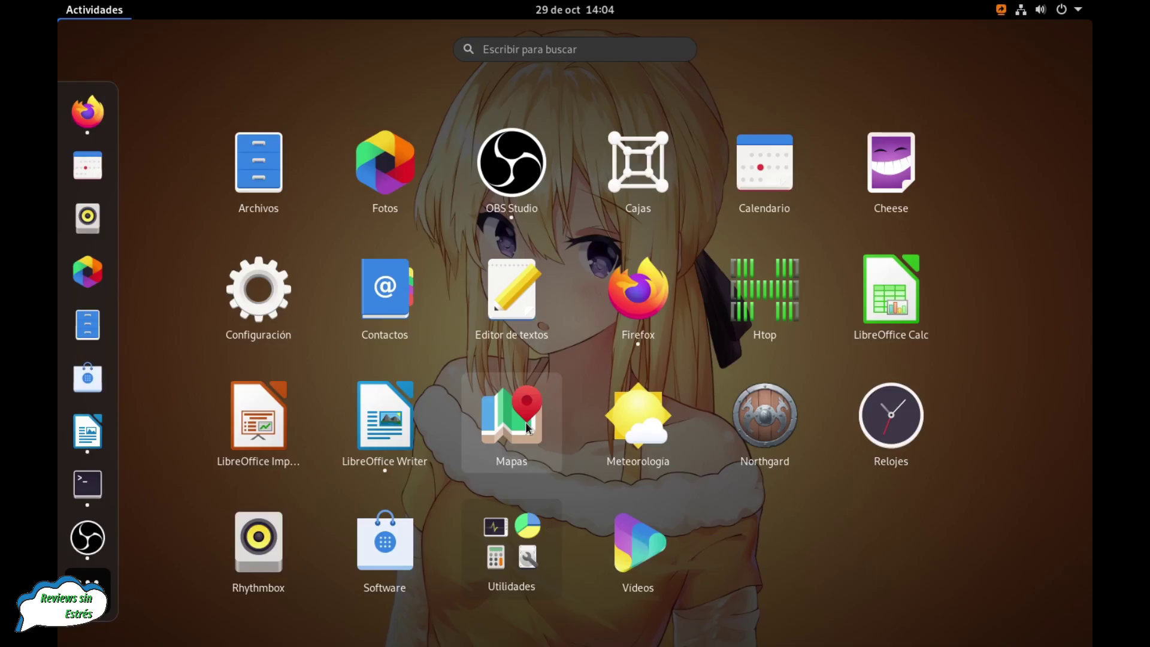
left_click(530, 581)
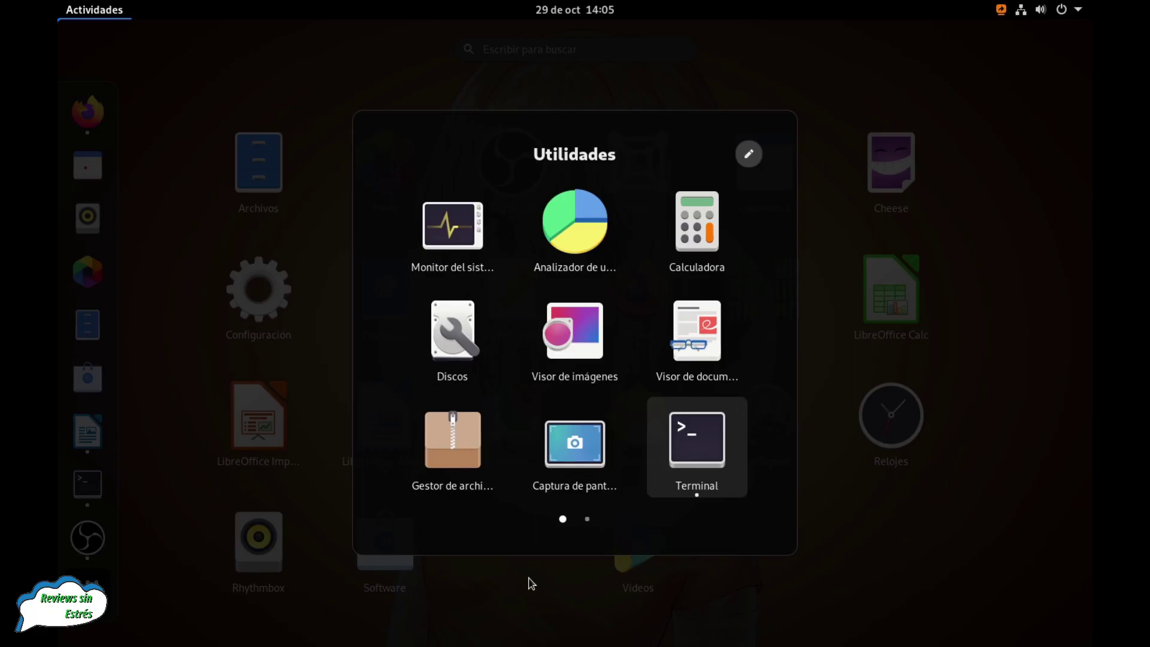
left_click(530, 583)
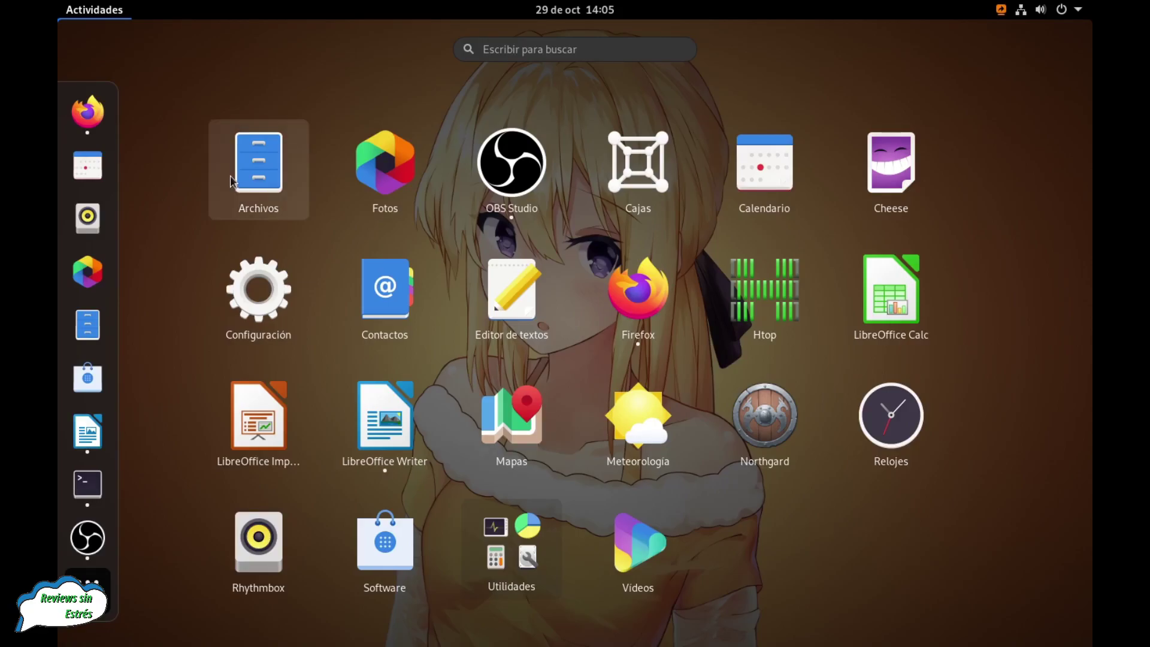
- Open Archivos and play Spring - Blender Open Movie.mp4 from the Vídeos folder
left_click(294, 195)
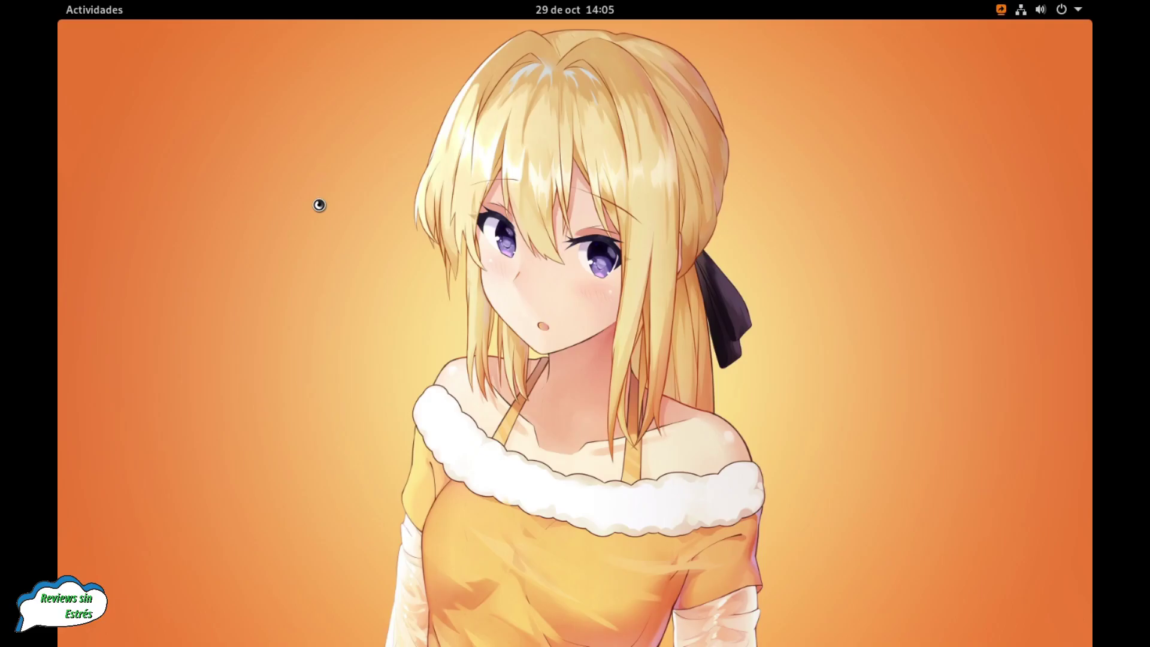
left_click(477, 167)
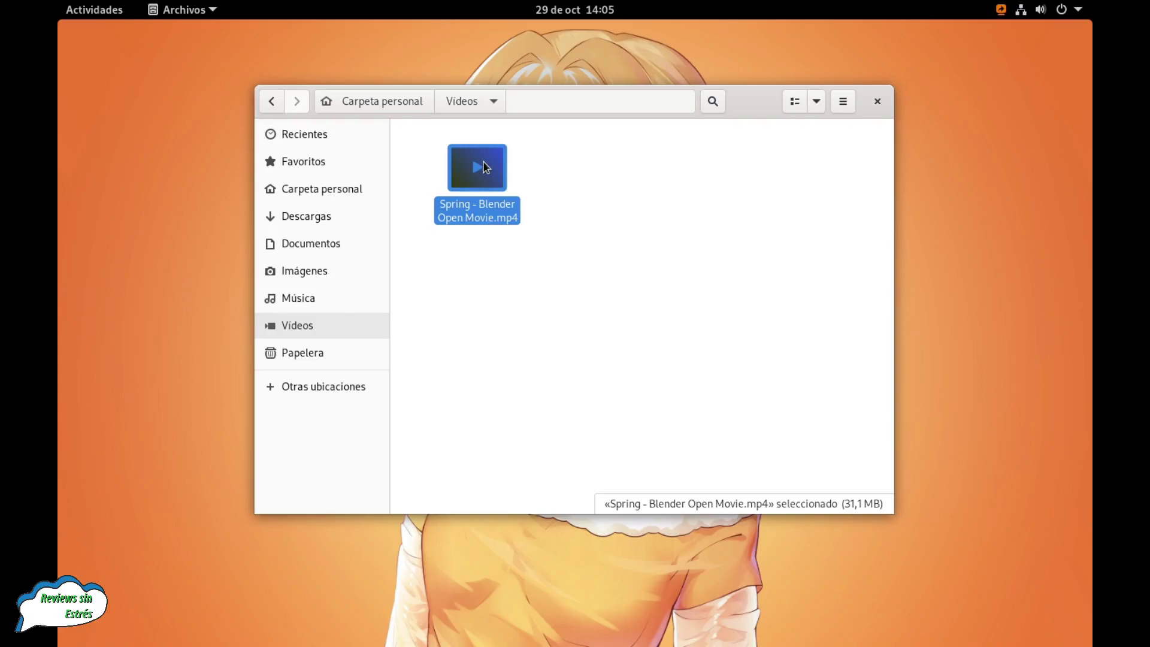
double_click(484, 163)
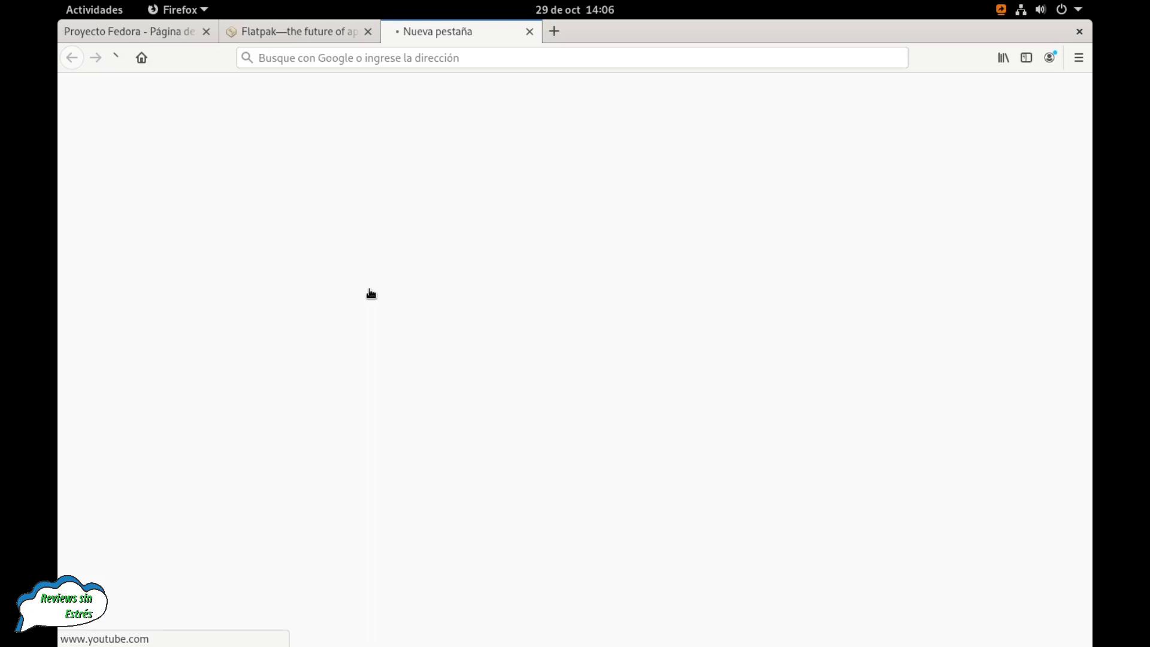
- In Firefox, search YouTube for "manos y maquinas entre videos"
left_click(482, 95)
type("manos y ma")
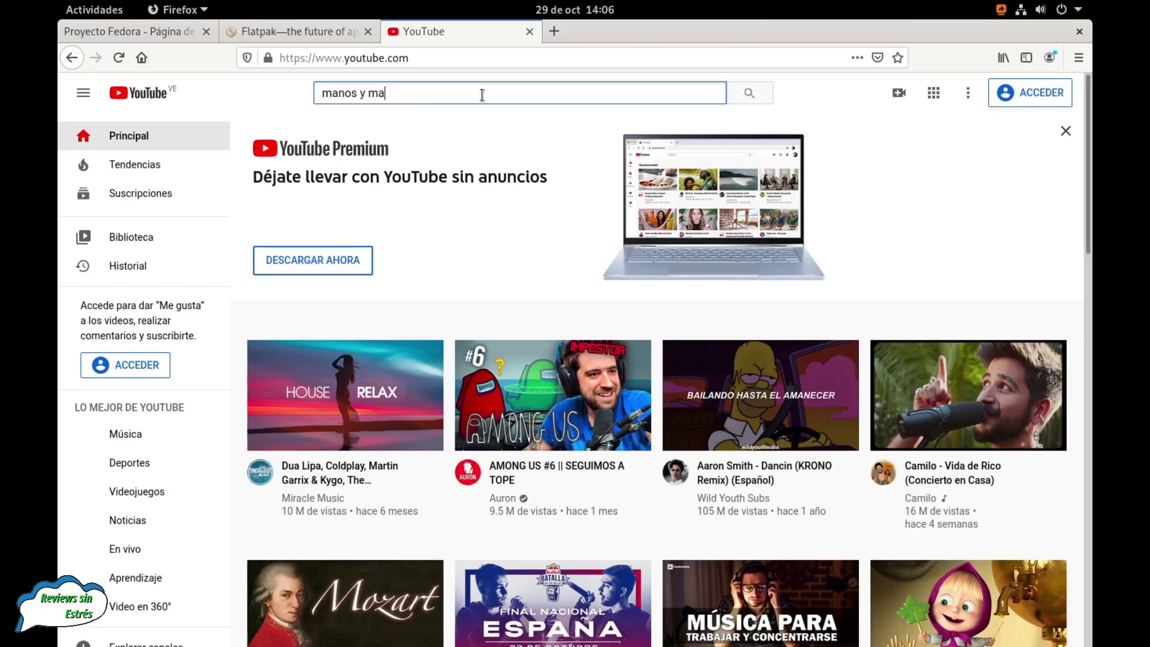
type("quinas entre videos")
key("Return")
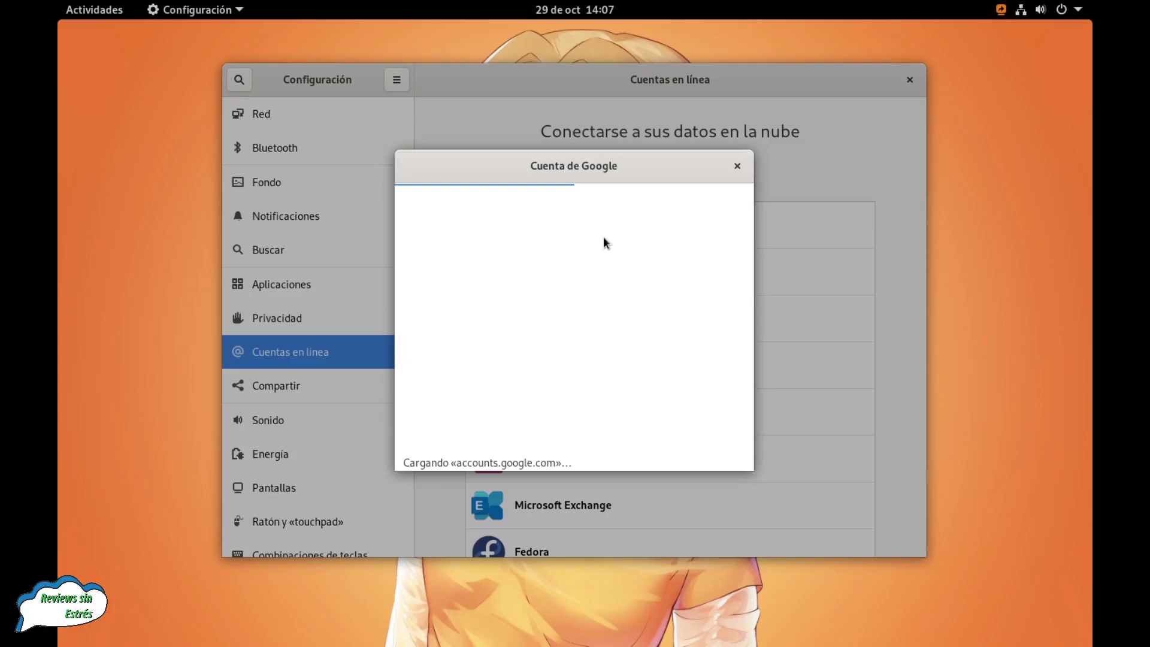
- Cancel adding the Google account in Configuración and show the overview of open windows
key("Escape")
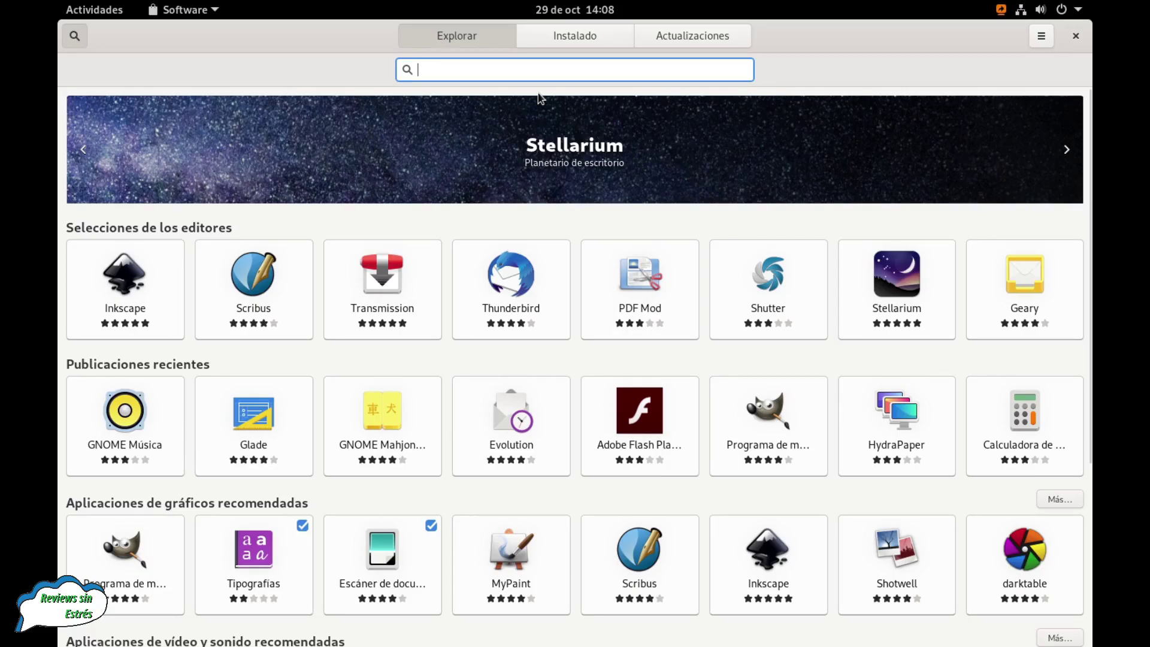
key("super")
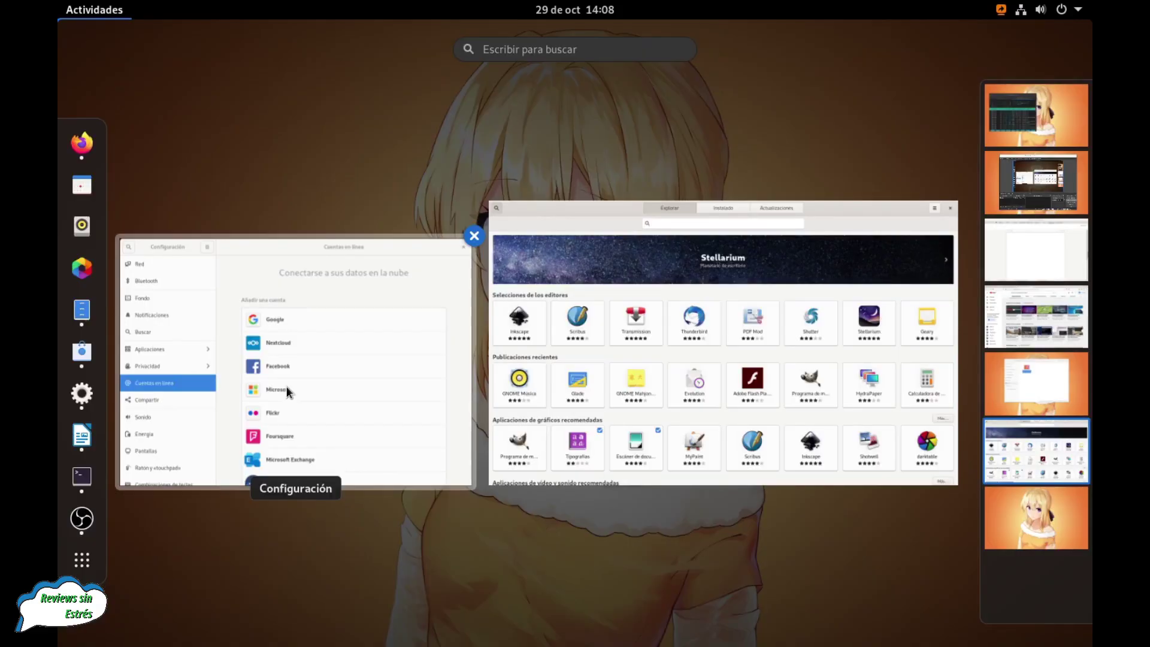